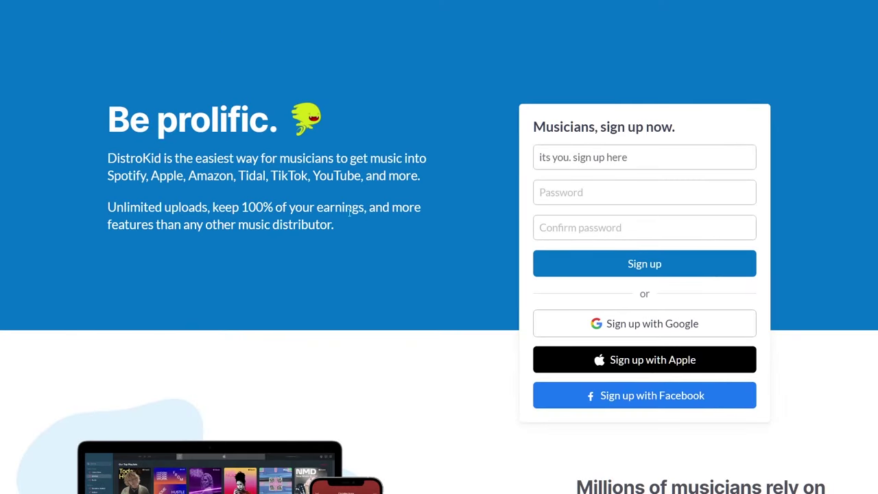
scroll(316, 178, down, 3)
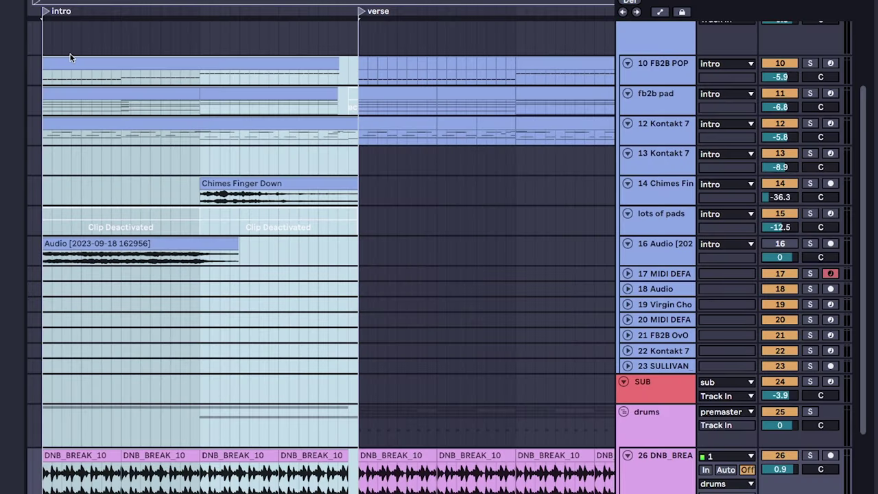
Step: Highlight the intro section across the tracks and the opening section of the verse on the FB2B POP track
drag(72, 58, 410, 79)
key(z)
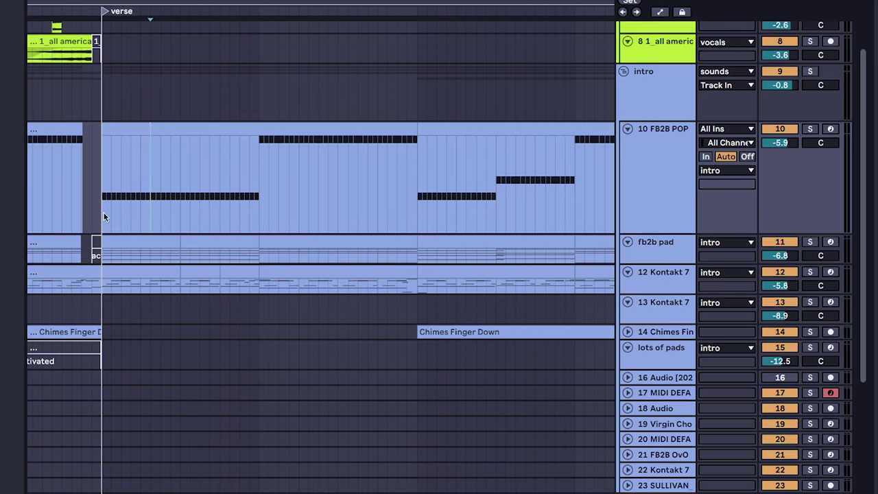
drag(104, 212, 419, 206)
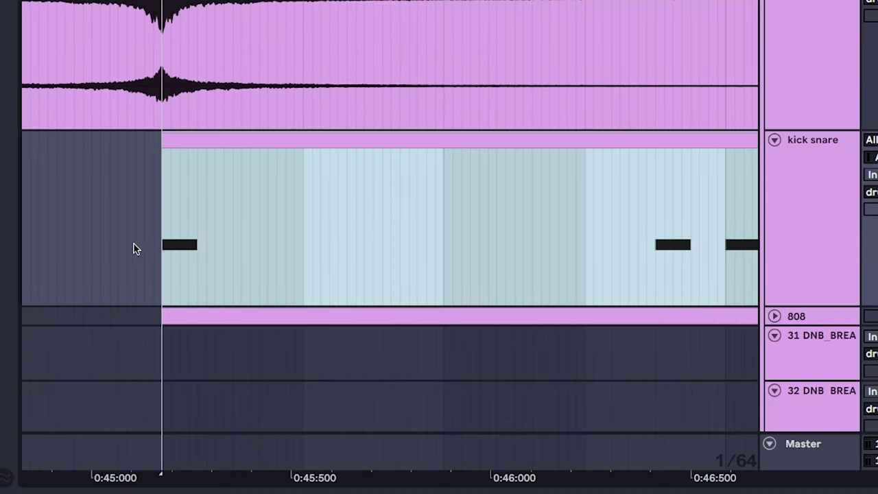
Step: Highlight the area around the first kick note at the verse start on the kick snare track, and clear the selection
drag(135, 249, 329, 249)
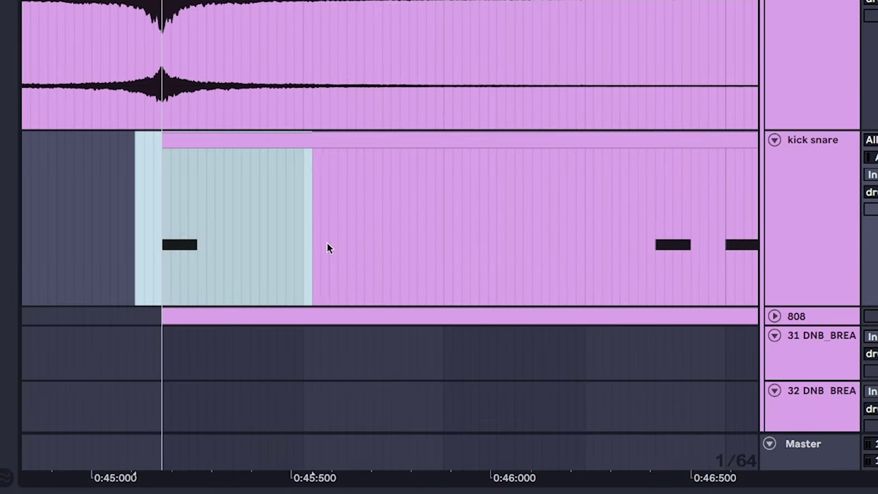
click(328, 243)
scroll(326, 244, down, 2)
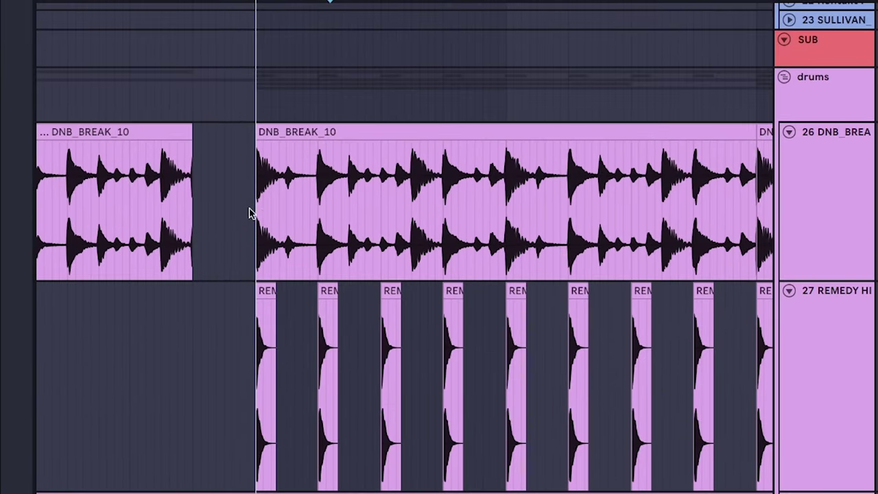
Step: Play the verse with the DNB_BREAK_10 break and the kick snare track soloed
scroll(306, 199, down, 5)
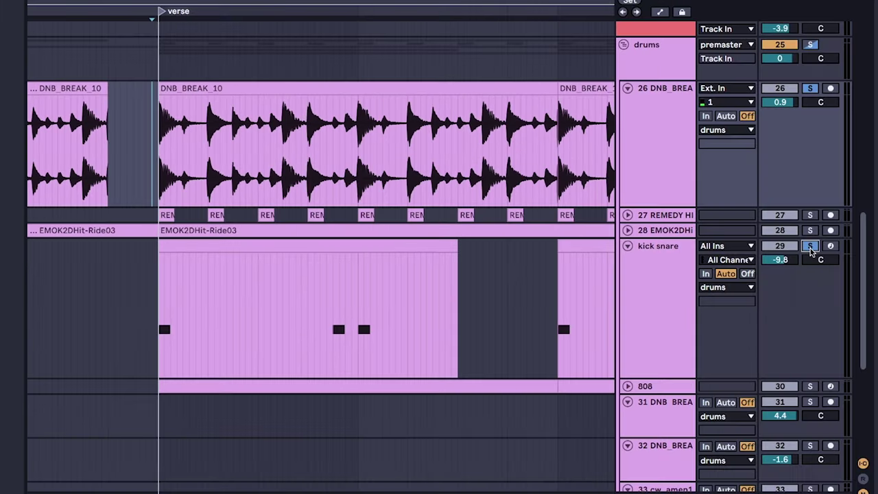
key(space)
scroll(502, 265, left, 3)
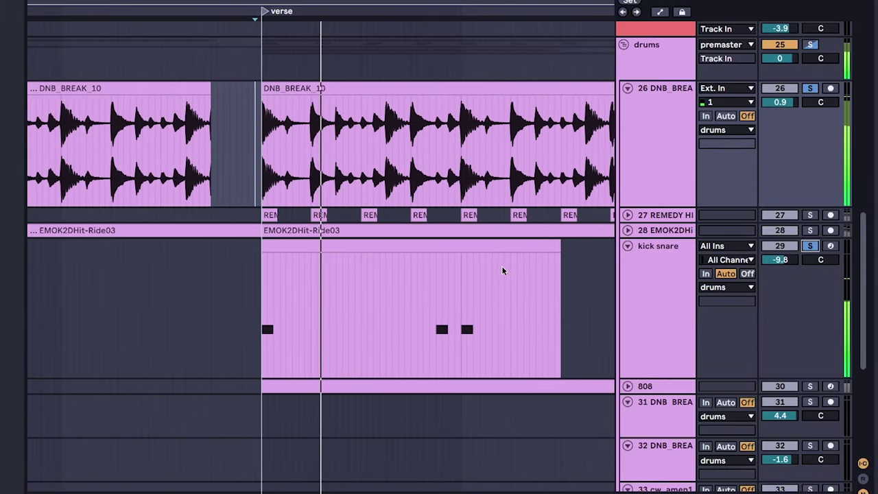
scroll(498, 288, right, 2)
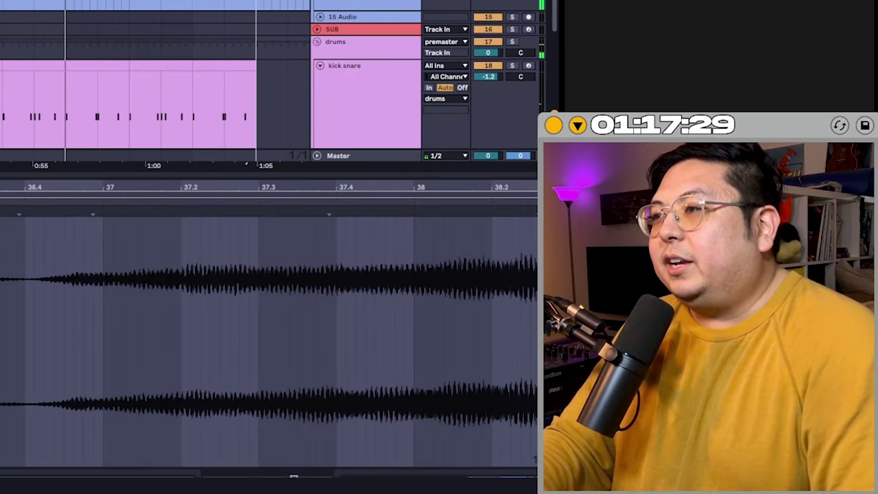
Step: Load the Analog_BD_Sin wavetable in oscillator A and assign LFO 1 to its coarse pitch
scroll(331, 7, up, 5)
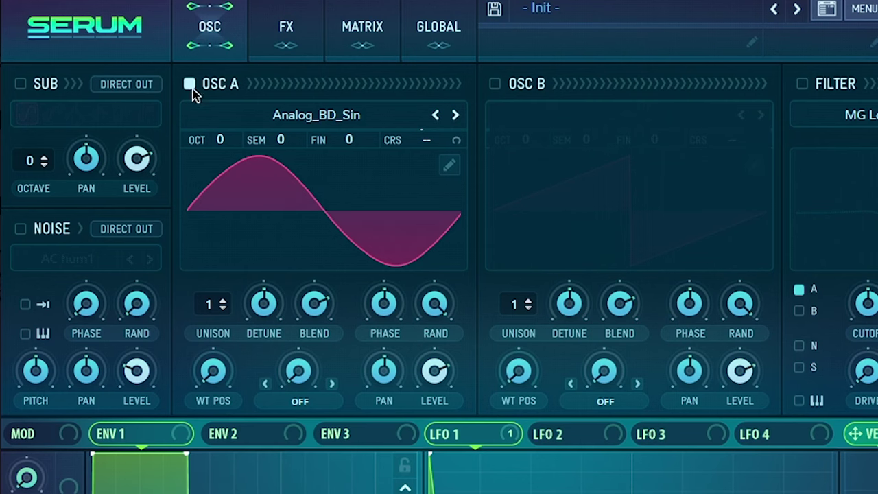
click(316, 115)
click(384, 268)
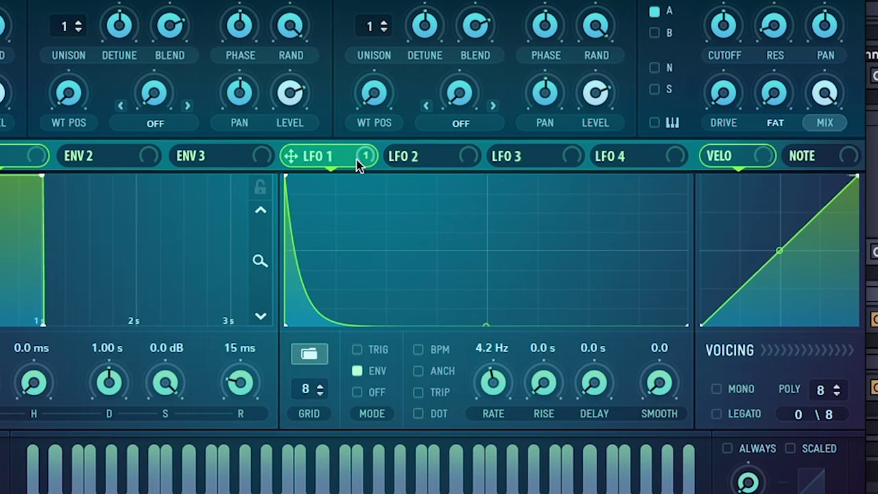
drag(500, 437, 390, 239)
drag(426, 142, 425, 142)
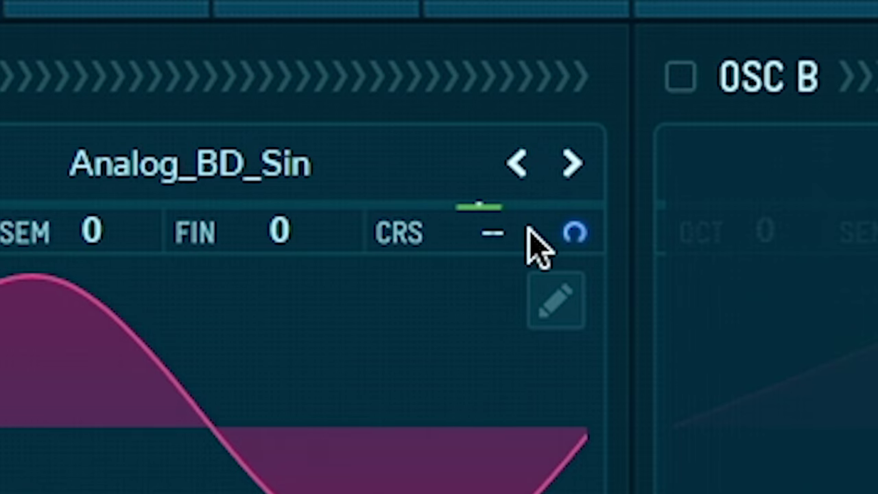
mouse_move(528, 228)
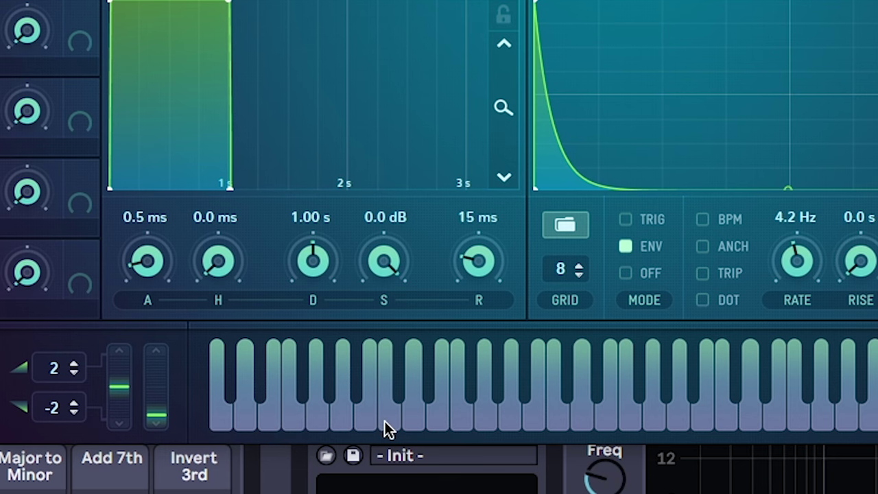
Step: Play a test note and adjust the LFO 1 modulation depth on oscillator A's coarse pitch, trying 36
click(385, 421)
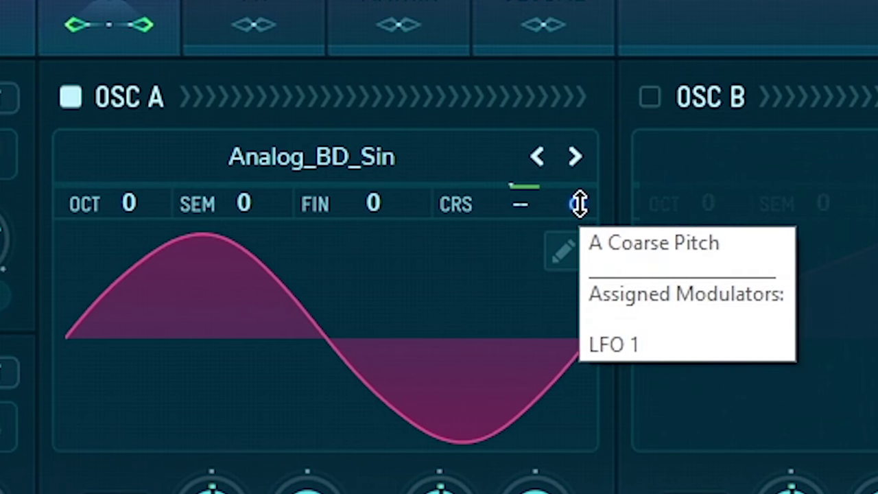
click(579, 203)
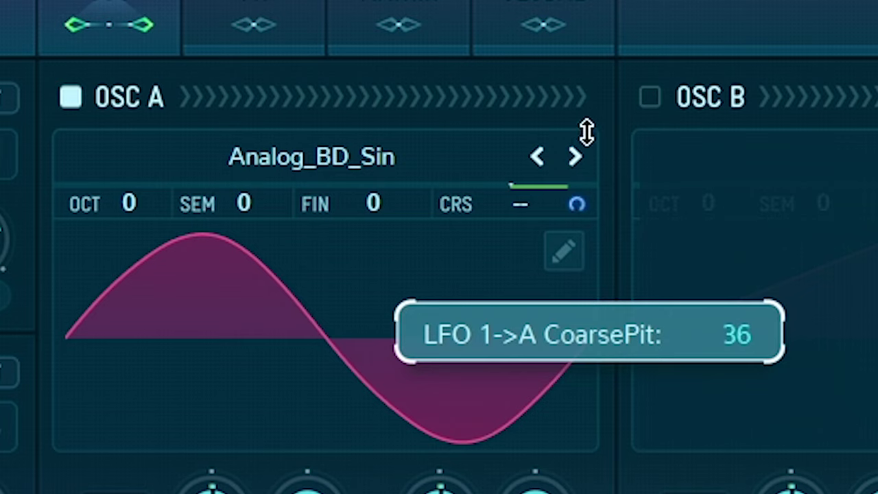
mouse_move(586, 131)
mouse_down()
mouse_move(584, 238)
mouse_move(587, 216)
mouse_move(584, 226)
mouse_up()
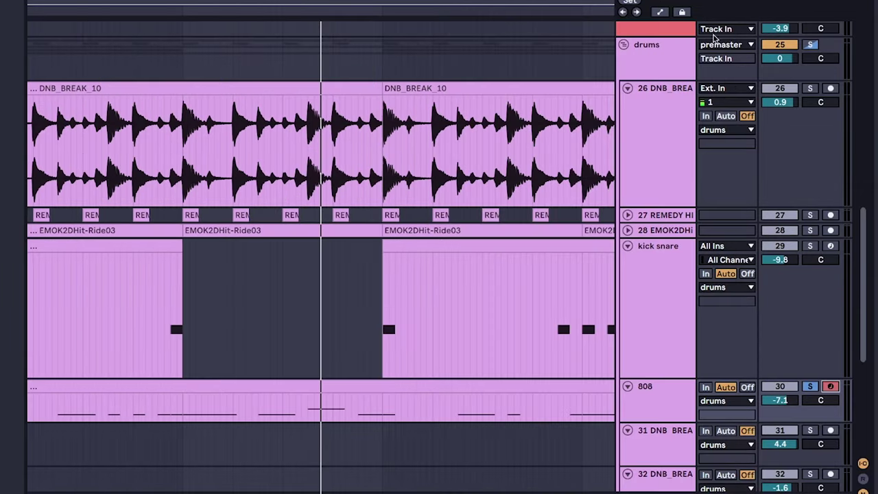
Step: Play the verse and examine how the 808 pattern sits against the kick snare and break tracks
scroll(397, 195, down, 5)
scroll(315, 193, up, 2)
scroll(237, 192, down, 4)
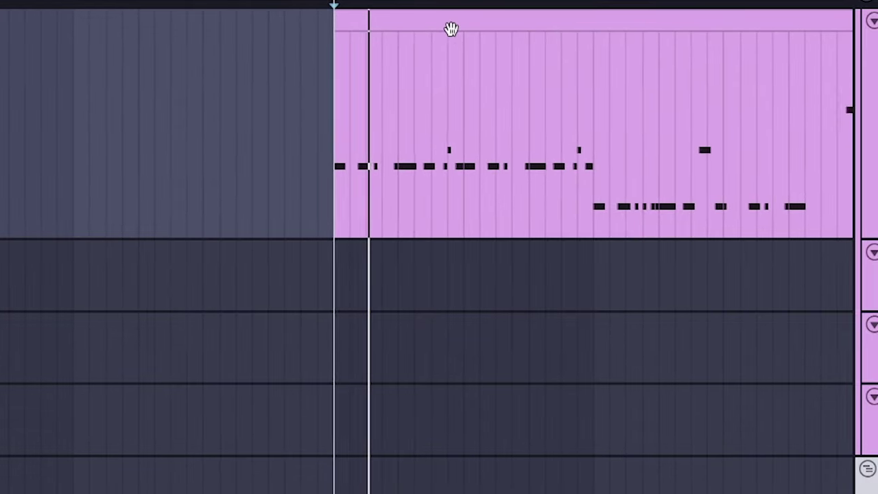
scroll(333, 319, up, 3)
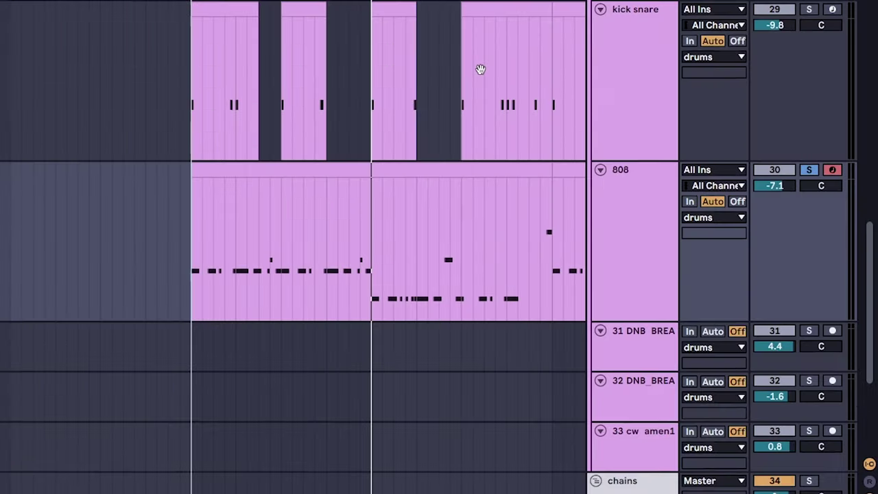
scroll(190, 270, down, 1)
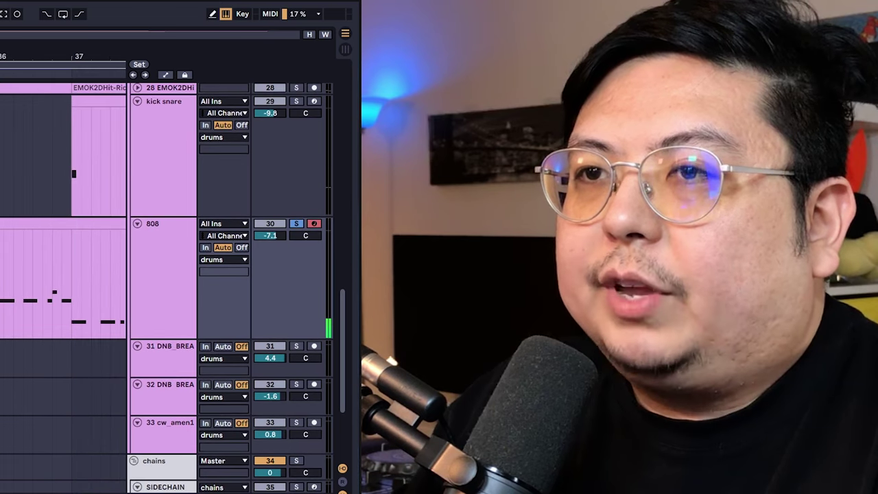
click(14, 295)
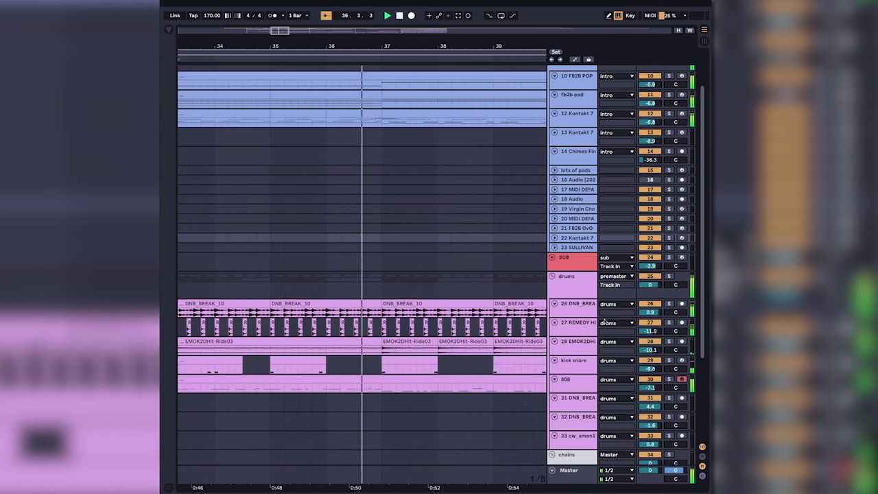
scroll(598, 317, up, 1)
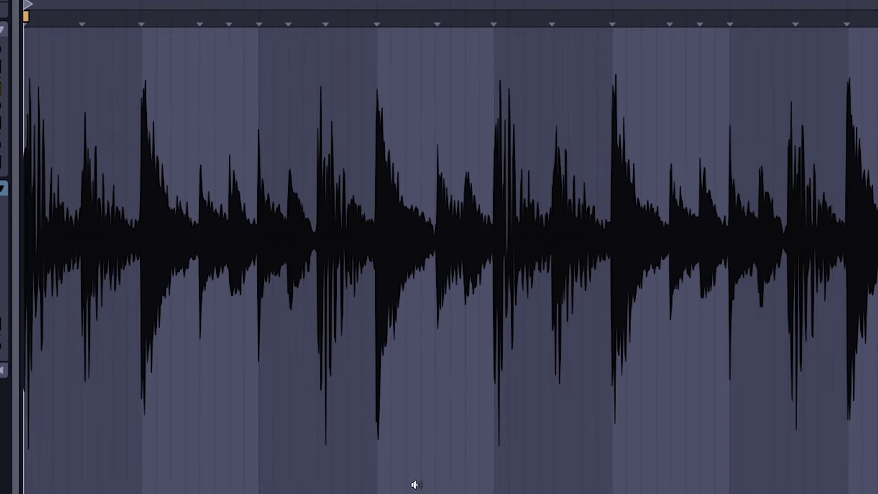
Step: Play the original break, and select and play the first chopped DNB_BREAK_29 phrase on track 32
key(space)
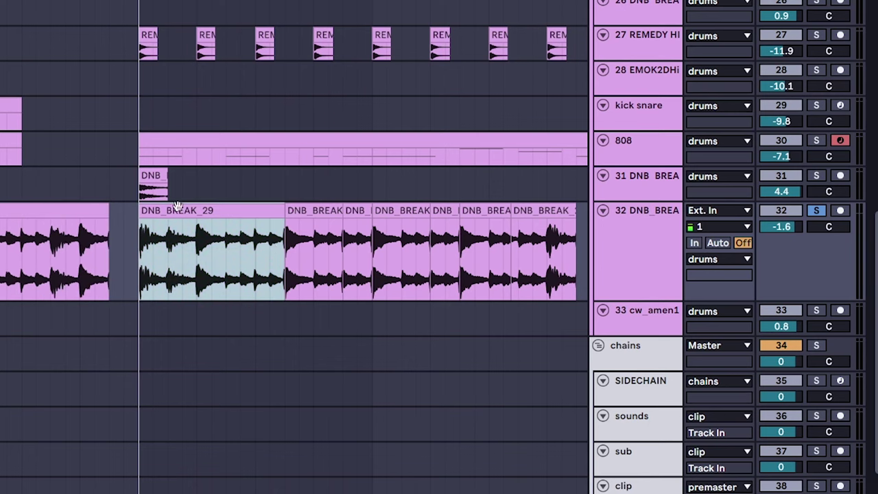
scroll(206, 254, right, 5)
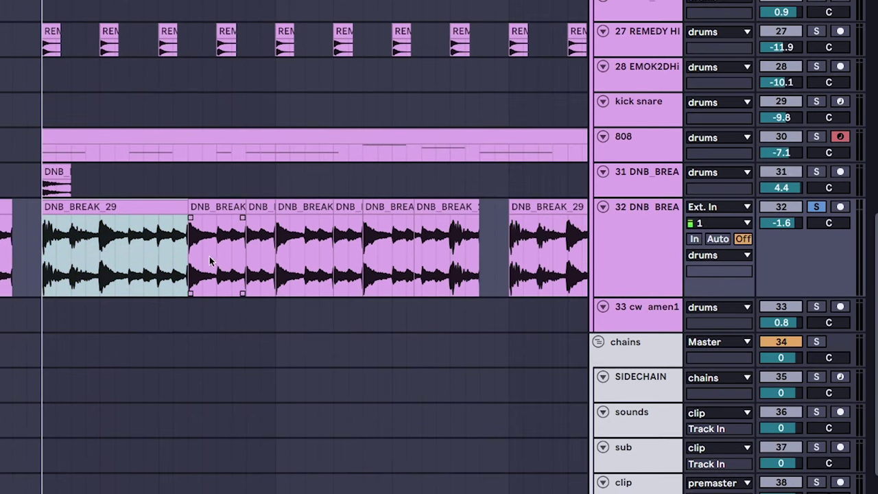
drag(194, 248, 381, 269)
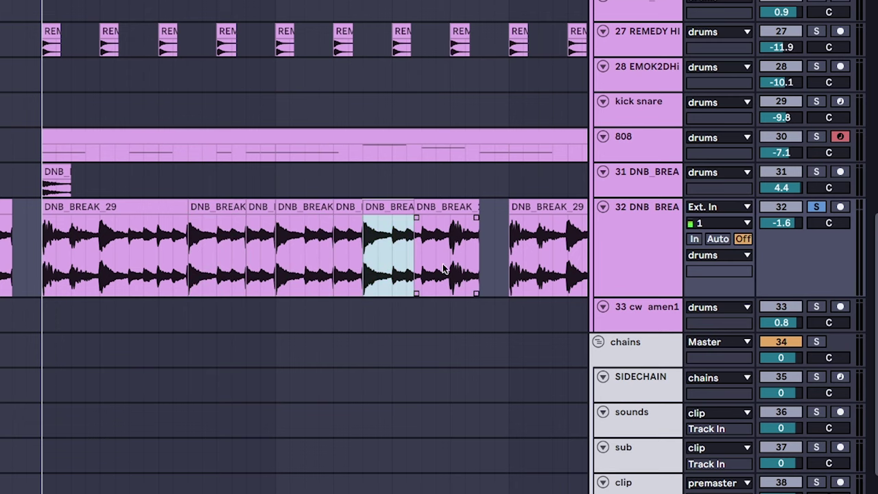
key(ctrl+a)
scroll(355, 256, up, 3)
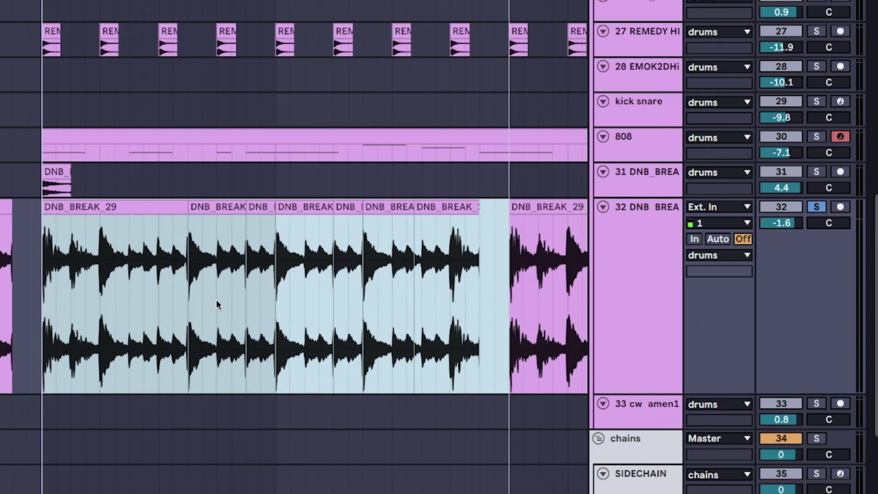
key(space)
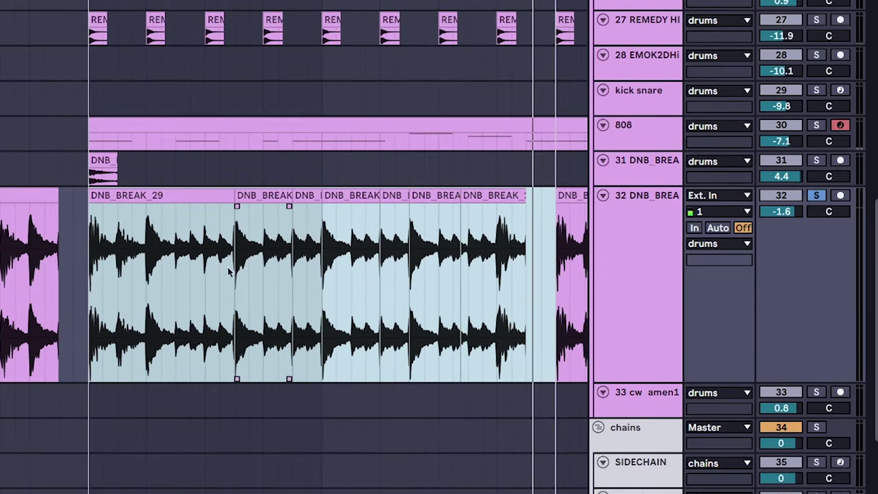
Step: Select the chopped DNB_BREAK_29 clips, set their Beats transient loop mode to no looping and adjust the transient envelope, trying 89
click(193, 195)
shift+click(499, 195)
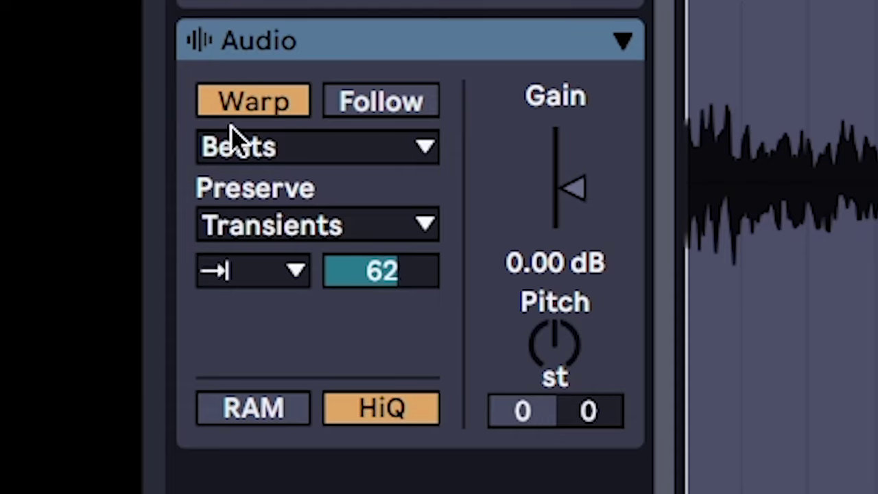
click(270, 271)
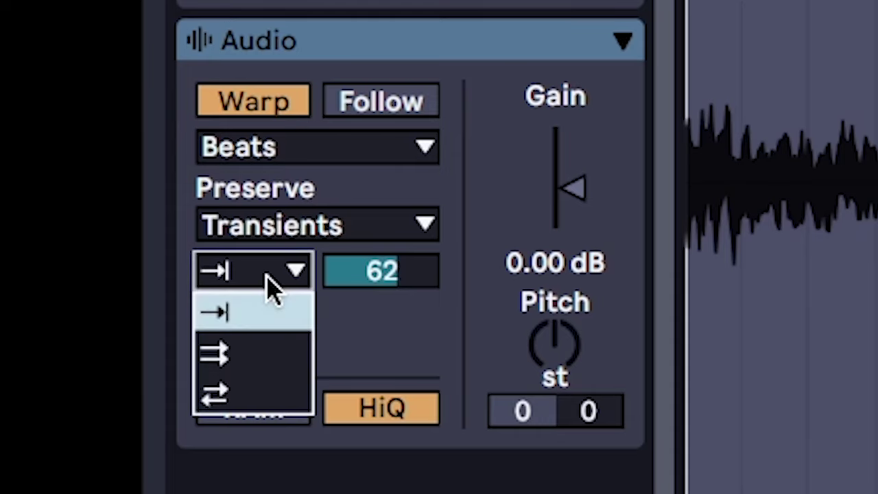
click(240, 319)
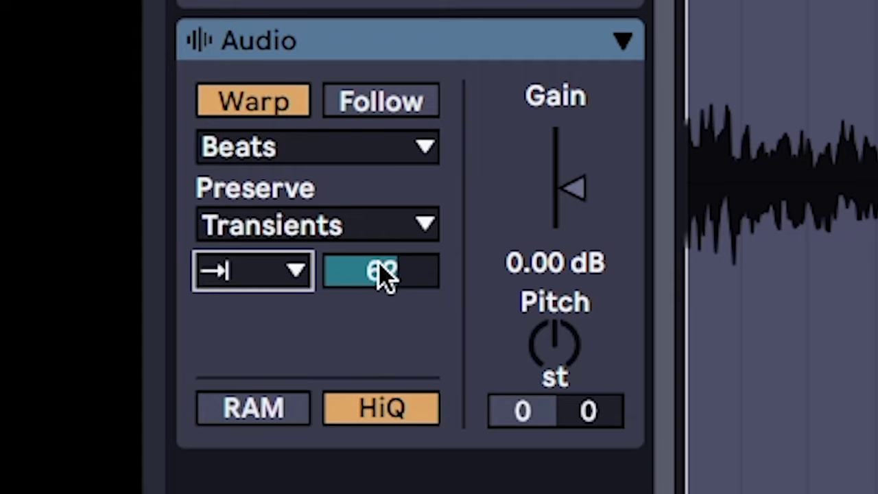
drag(384, 280, 387, 323)
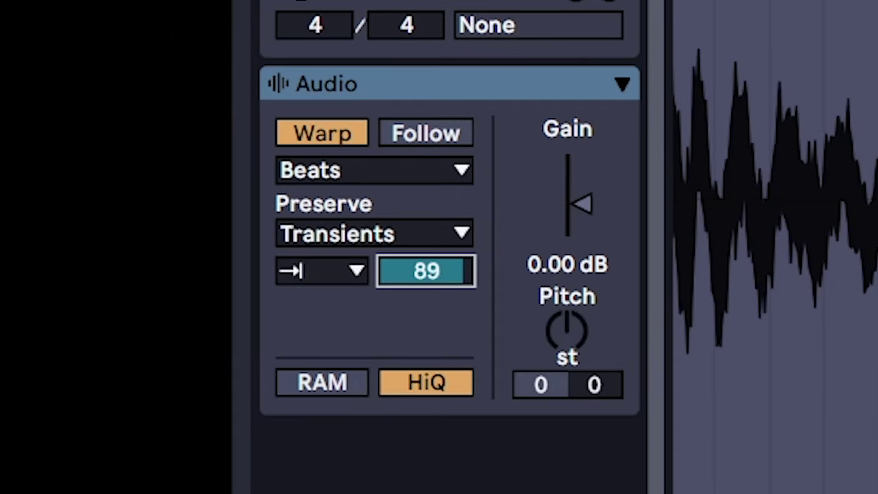
drag(426, 271, 426, 278)
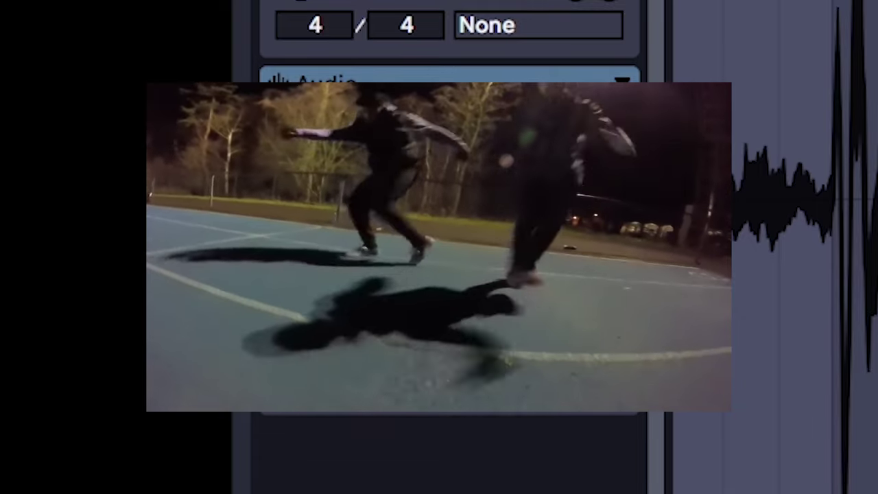
drag(426, 271, 426, 275)
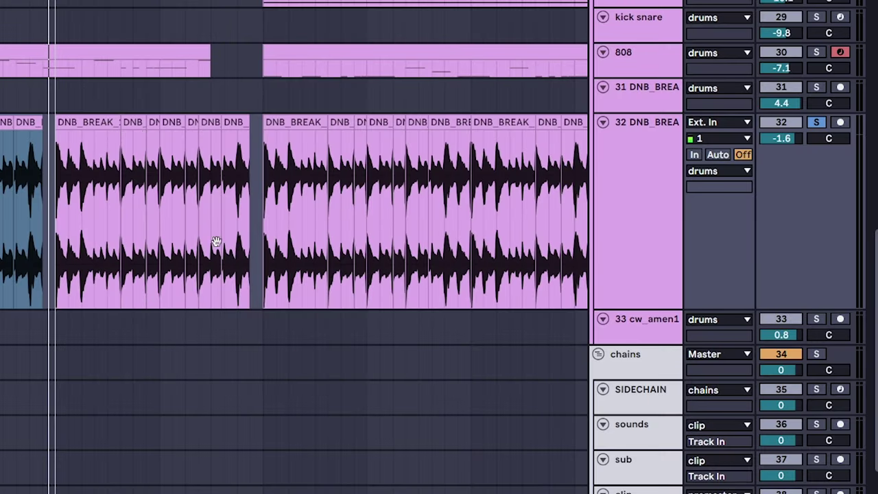
Step: Select the four short repeated DNB_BREAK_29 slices on track 32 and widen the grid spacing
drag(216, 241, 55, 245)
drag(460, 265, 7, 257)
drag(357, 236, 101, 241)
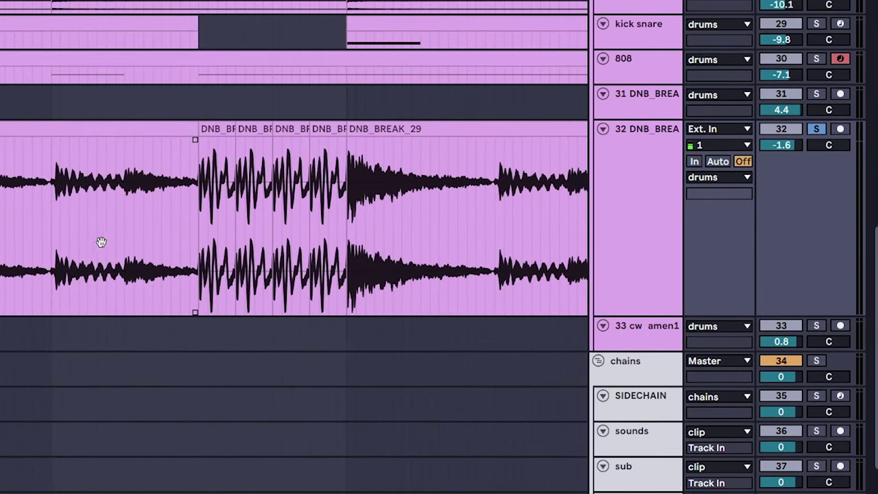
drag(200, 247, 348, 247)
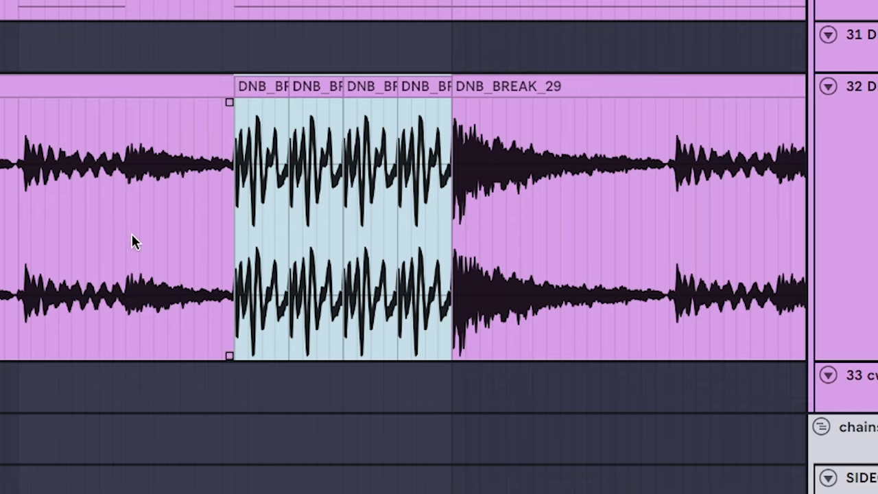
key(ctrl+2)
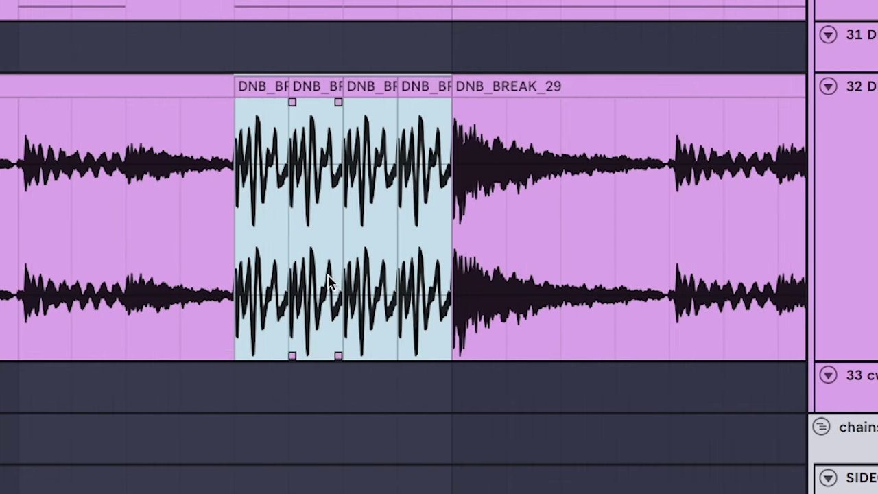
key(minus)
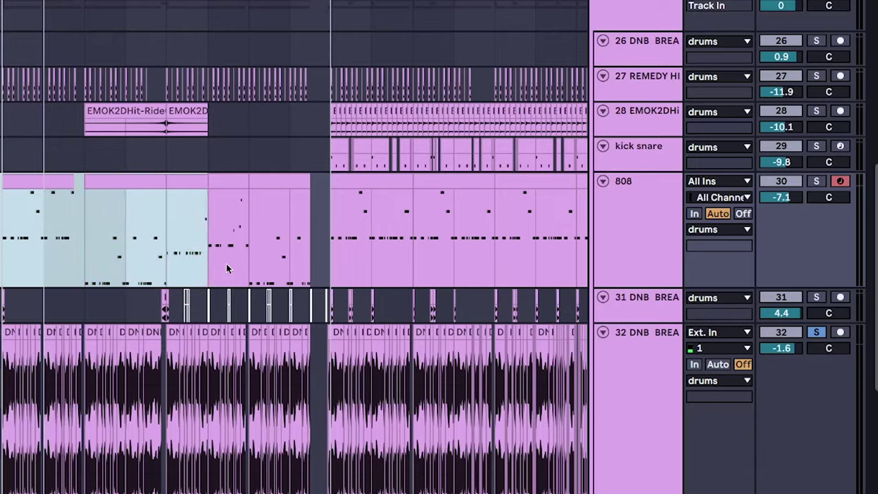
Step: Play the 808 track through the chorus and select the second half of its chorus pattern
drag(206, 260, 205, 233)
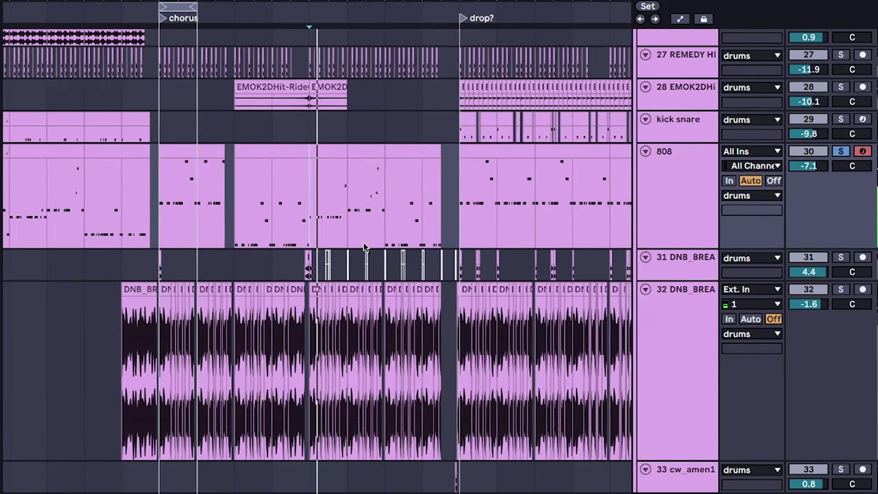
drag(368, 242, 309, 255)
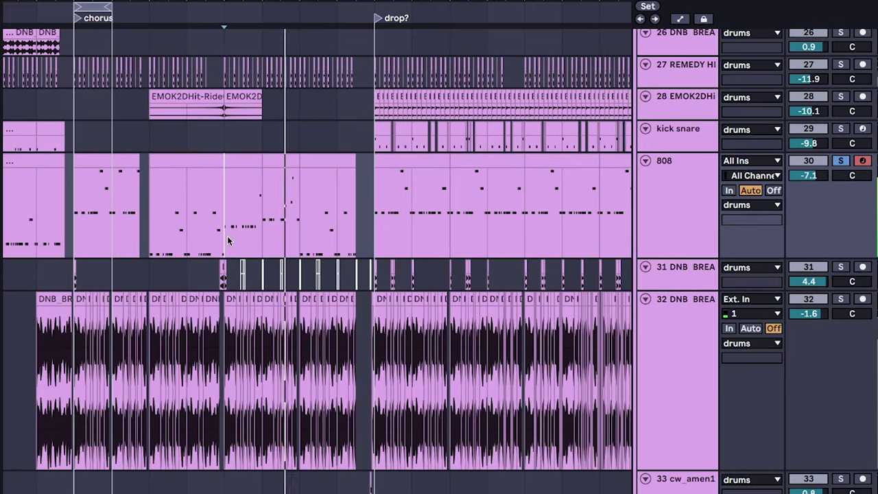
scroll(261, 274, up, 3)
drag(431, 235, 145, 236)
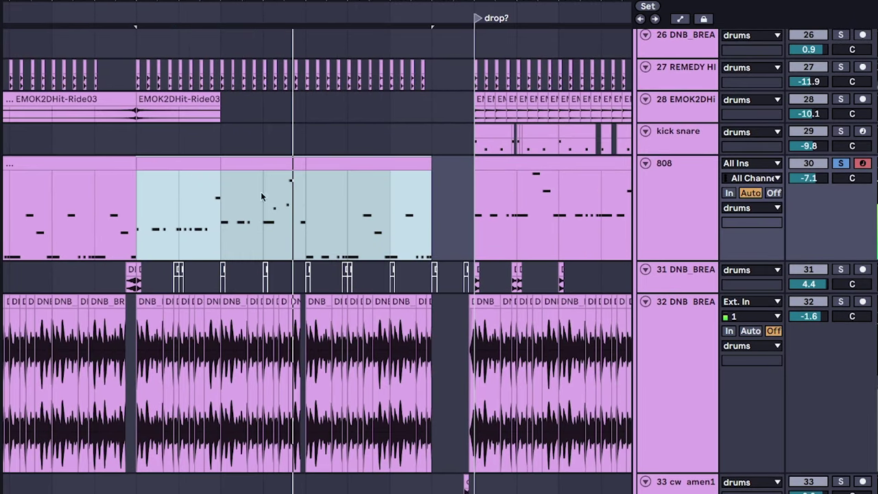
Step: Play the 808 pattern from the "drop?" marker
scroll(261, 206, right, 6)
click(278, 233)
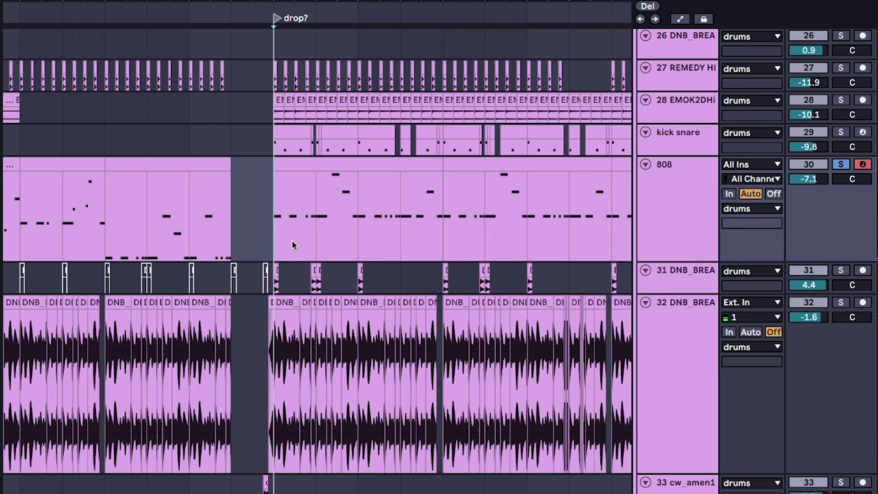
key(space)
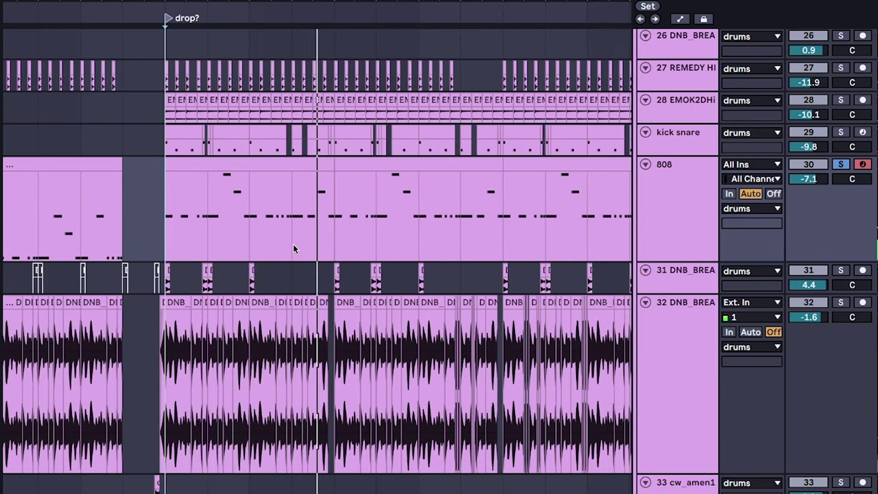
Step: Select the opening section of the SUB clip at the drop, show the track's devices and toggle the SPICE RACK
scroll(273, 229, up, 6)
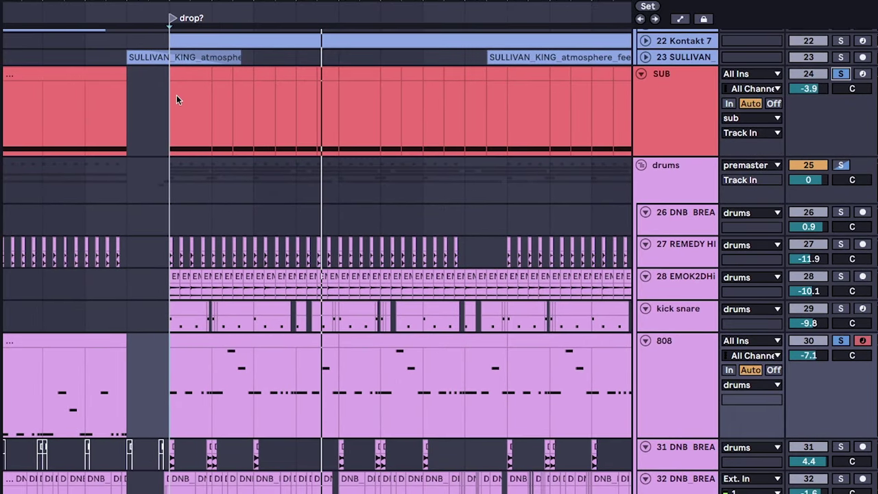
drag(176, 99, 331, 79)
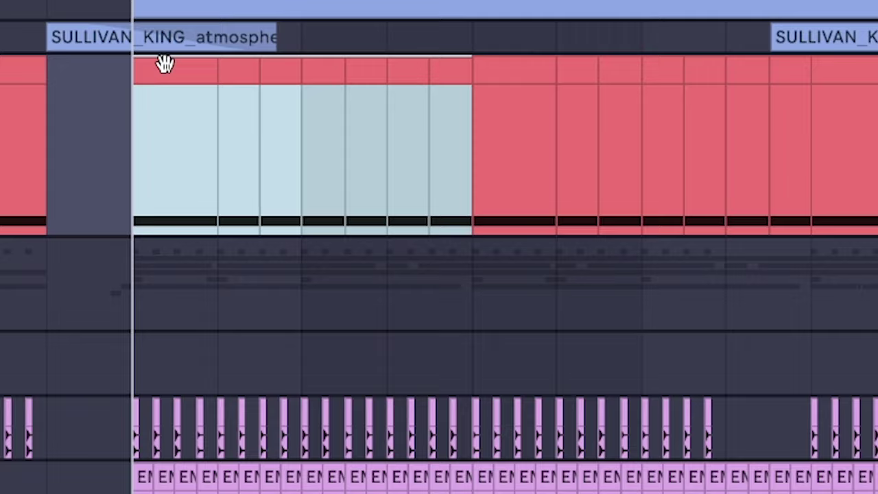
double_click(165, 63)
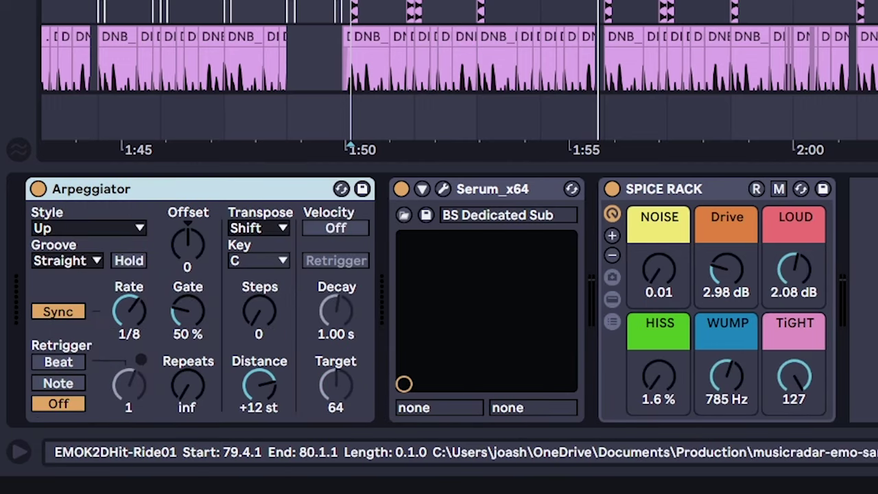
scroll(437, 103, up, 3)
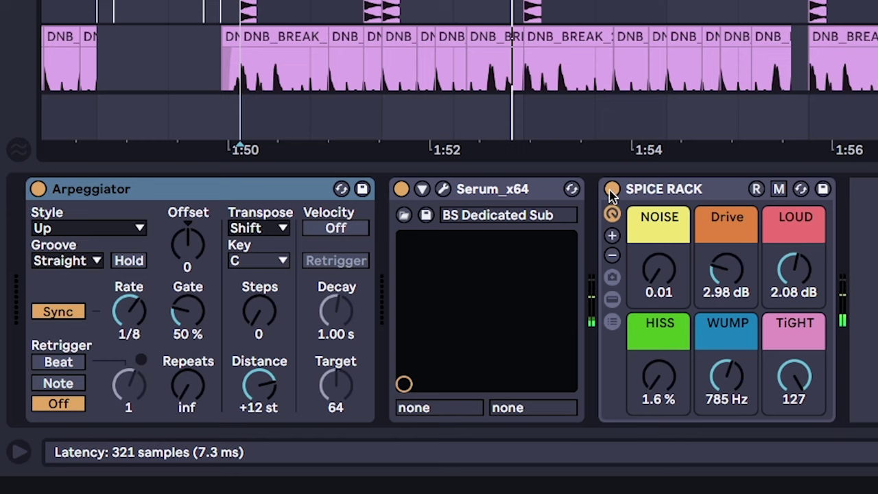
click(610, 190)
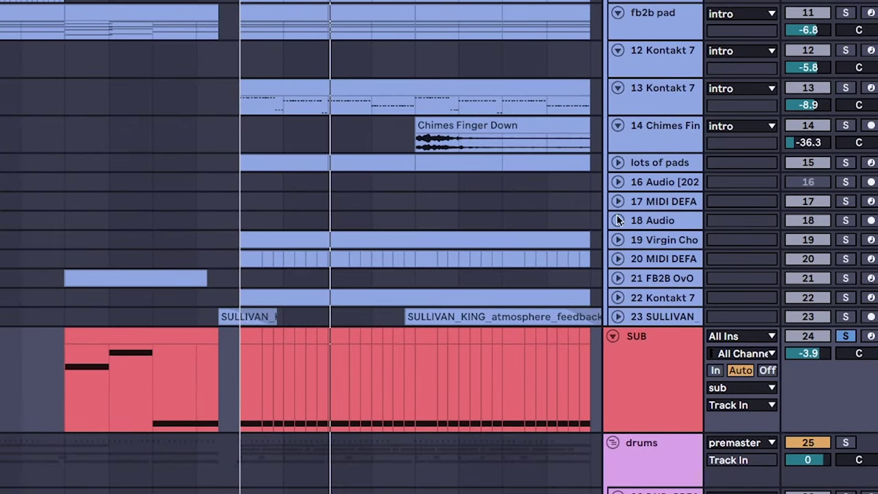
Step: Open the "lots of pads" notes and select the F#4, C#4, A#3 and D#3 chord, and then only its D#3 note
click(646, 163)
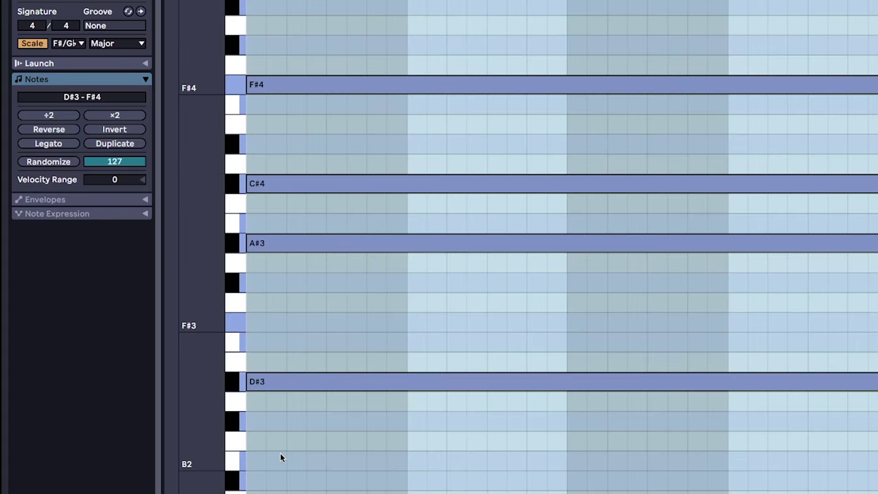
drag(280, 453, 425, 69)
drag(302, 444, 449, 31)
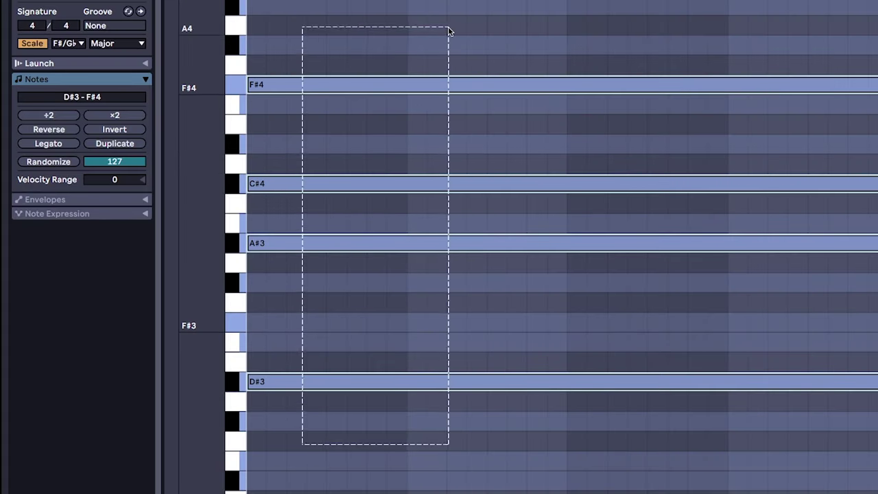
drag(299, 344, 253, 404)
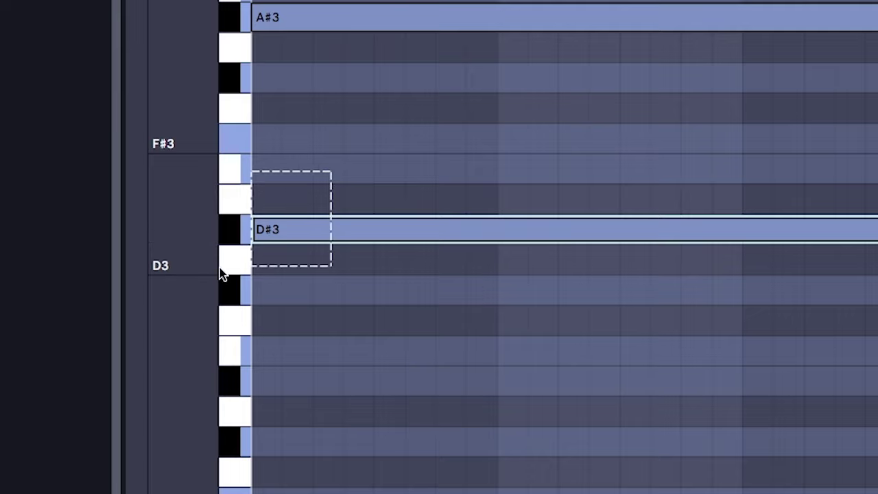